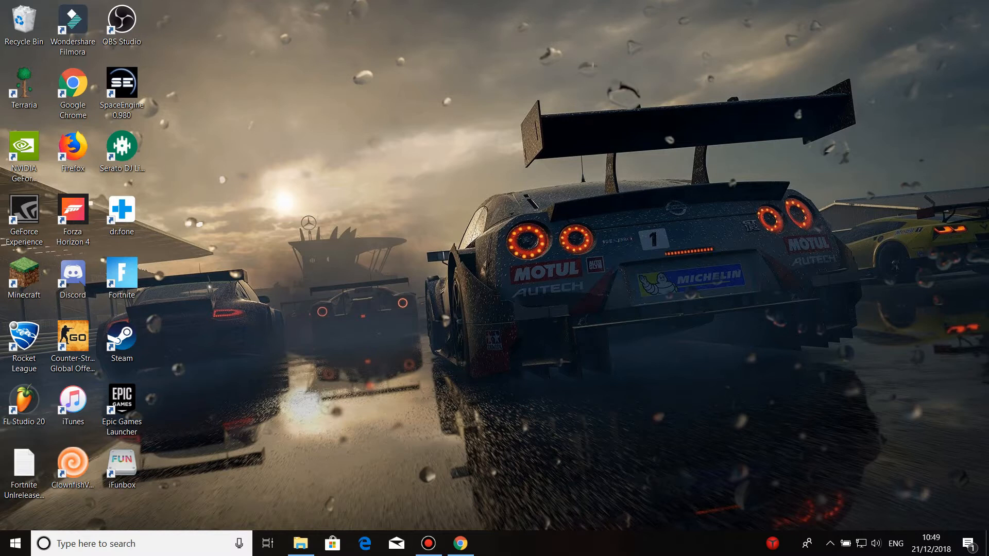
Switch to Chrome and download the VirtualBox 6.0.0 Windows hosts package from the VirtualBox downloads page, then discard the downloaded file
{"action": "left_click", "coordinate": [461, 544]}
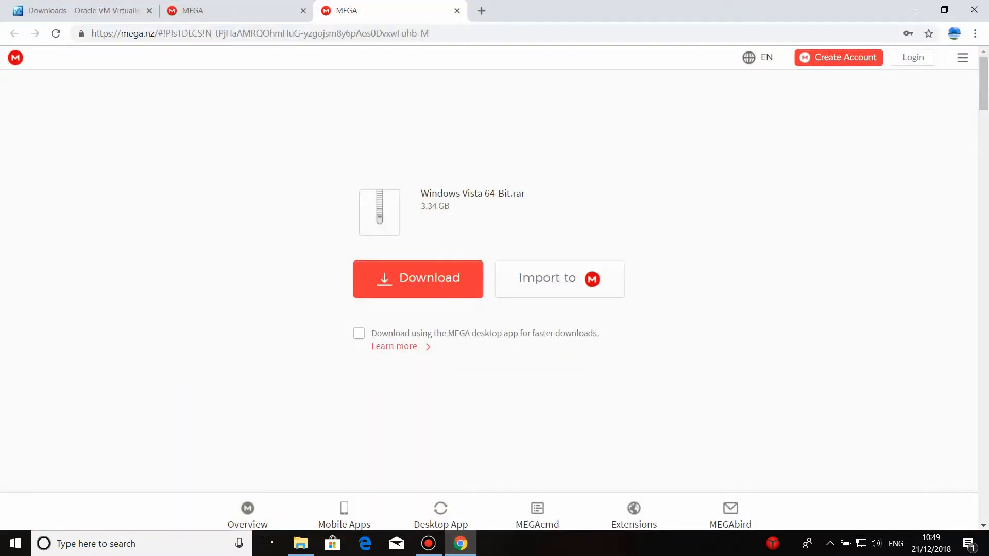
{"action": "left_click", "coordinate": [84, 11]}
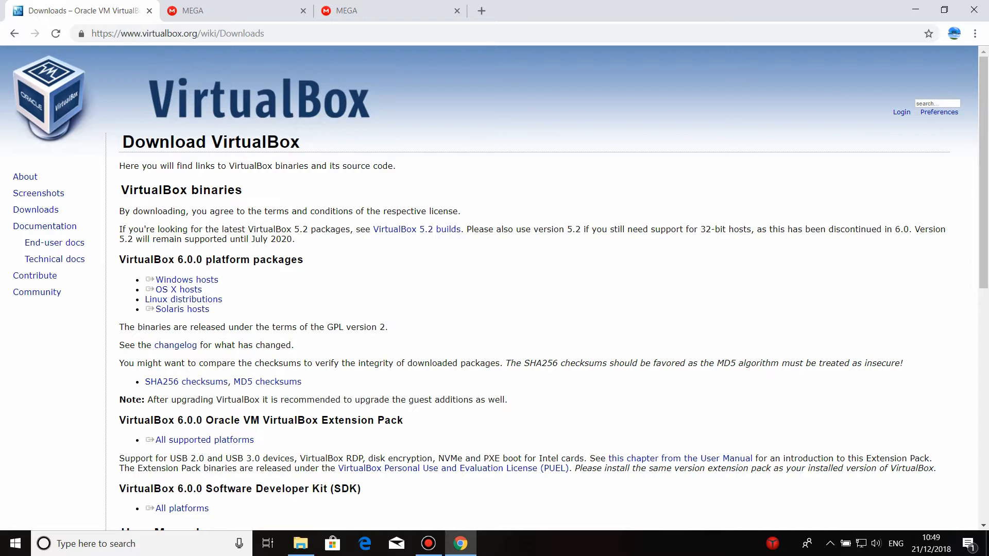
{"action": "left_click", "coordinate": [35, 209]}
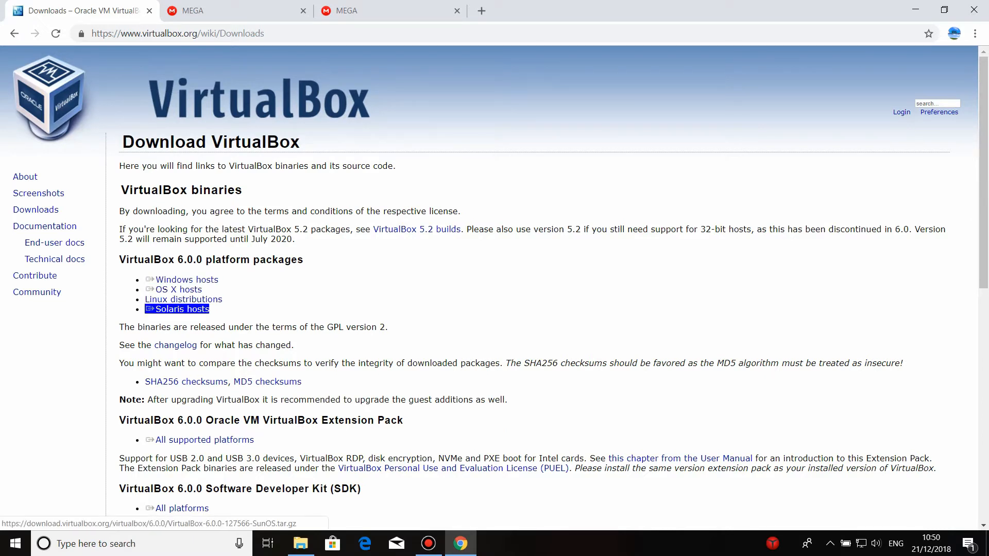
{"action": "left_click", "coordinate": [186, 279]}
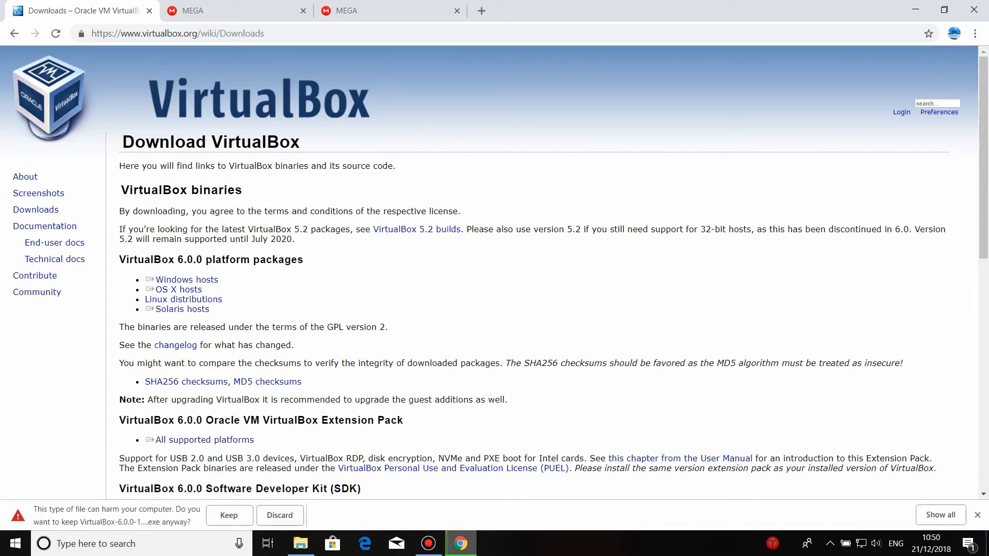
{"action": "left_click", "coordinate": [279, 515]}
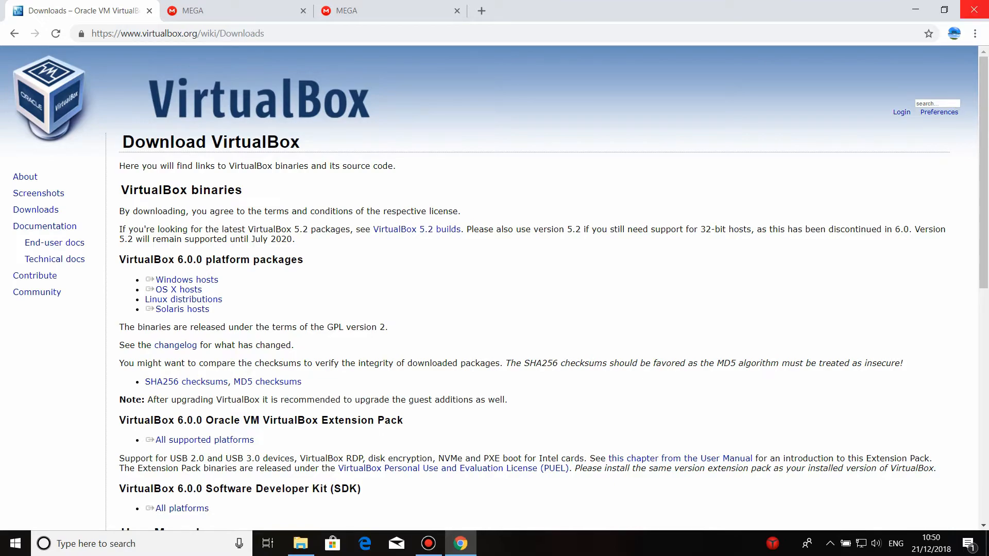
Leave the browser and launch Oracle VM VirtualBox
{"action": "left_click", "coordinate": [915, 9]}
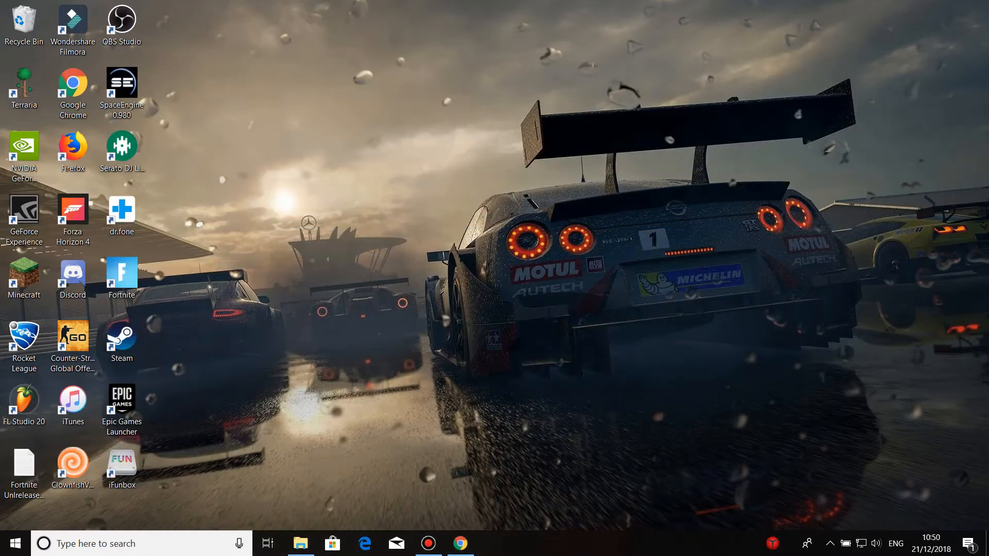
{"action": "left_click", "coordinate": [16, 544]}
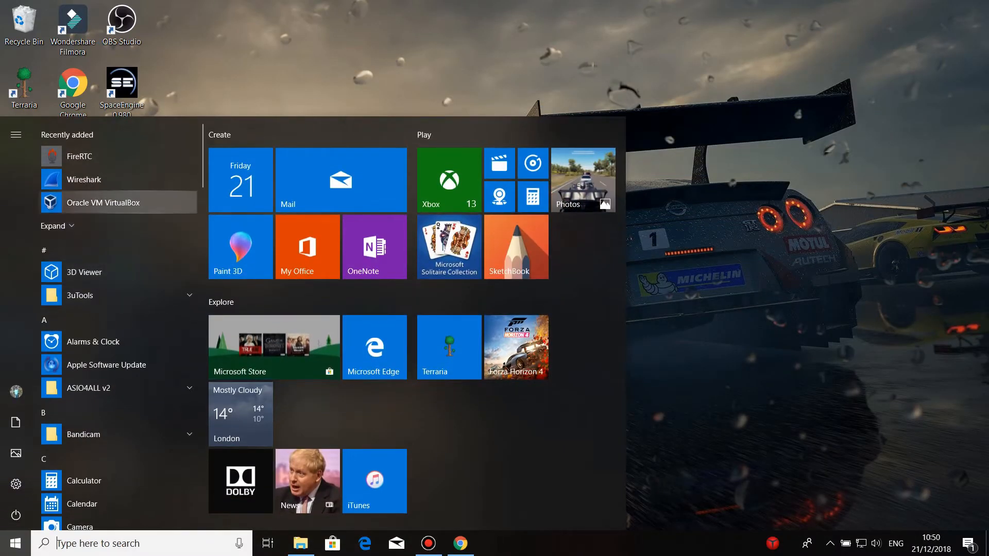
{"action": "left_click", "coordinate": [103, 203]}
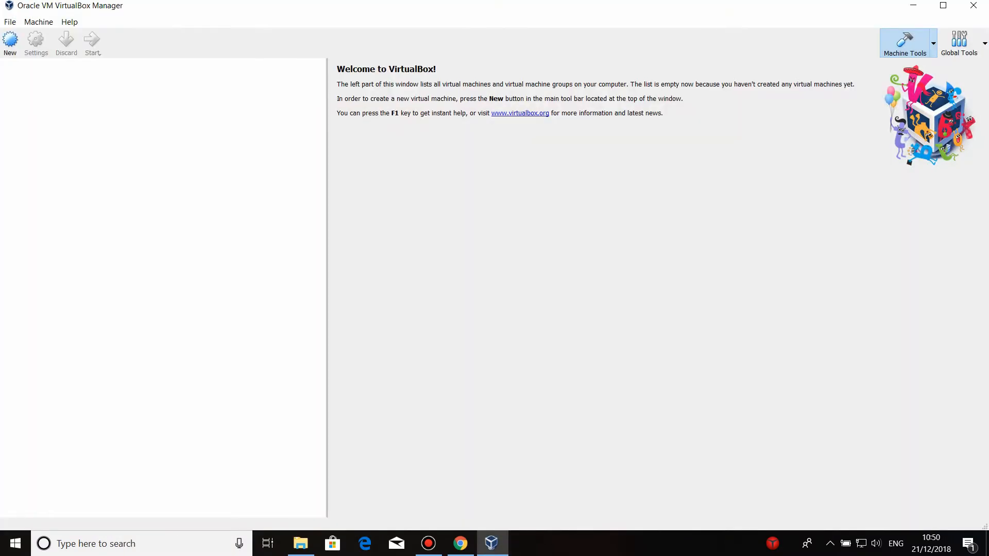
Switch to Chrome and examine the MEGA download pages for Windows Vista 32-Bit.rar and Windows Vista 64-Bit.rar
{"action": "left_click", "coordinate": [461, 544]}
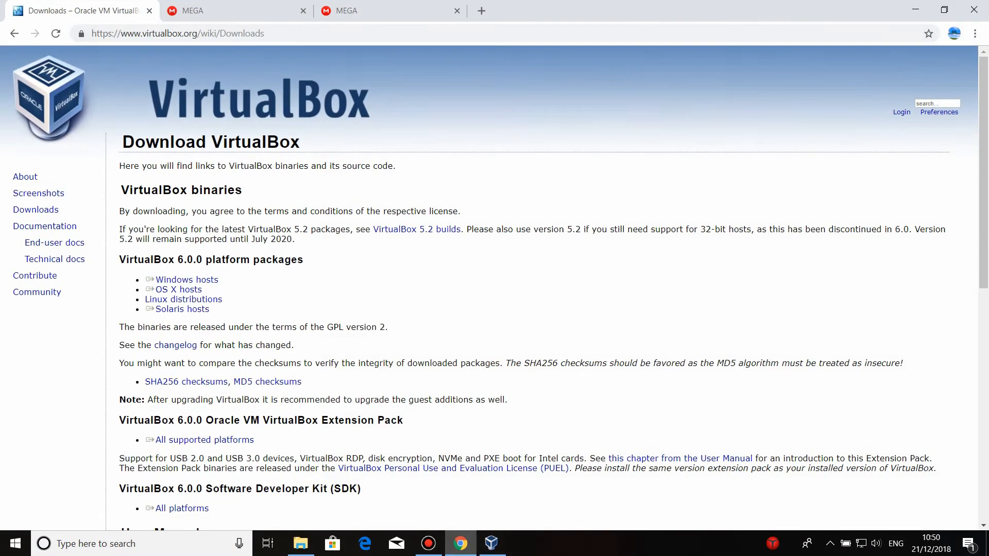
{"action": "left_click", "coordinate": [237, 11]}
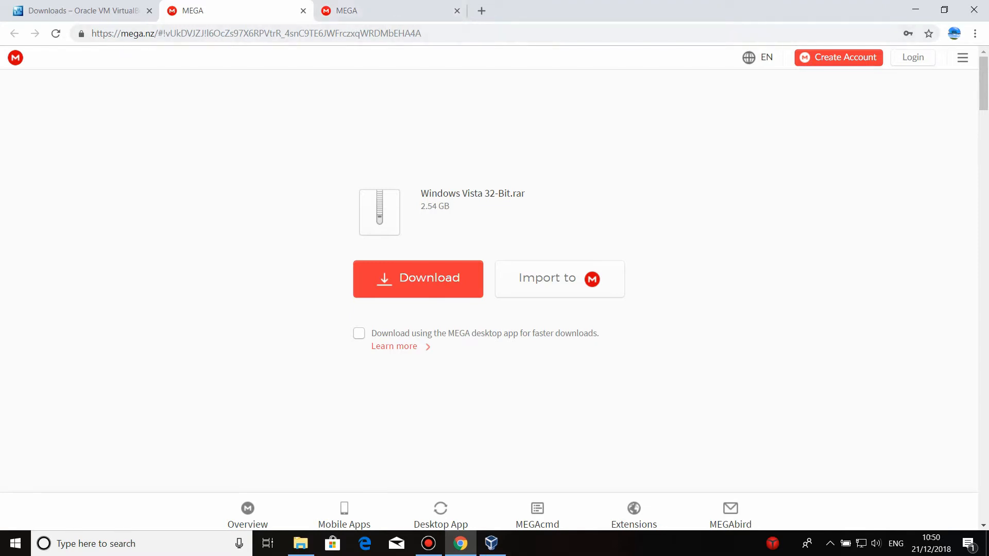
{"action": "left_click_drag", "start_coordinate": [498, 193], "coordinate": [507, 193]}
{"action": "left_click", "coordinate": [386, 11]}
{"action": "left_click", "coordinate": [506, 193]}
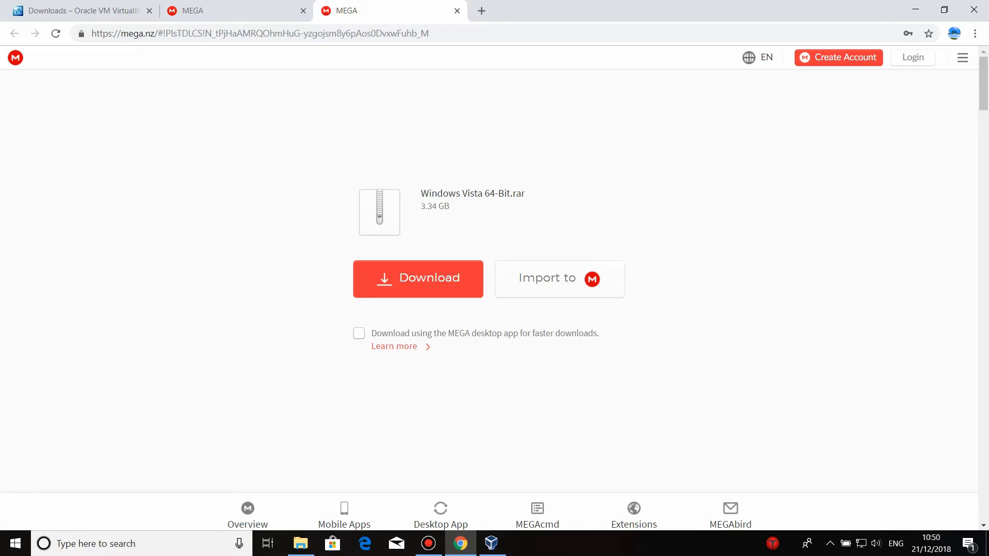
{"action": "left_click", "coordinate": [246, 11]}
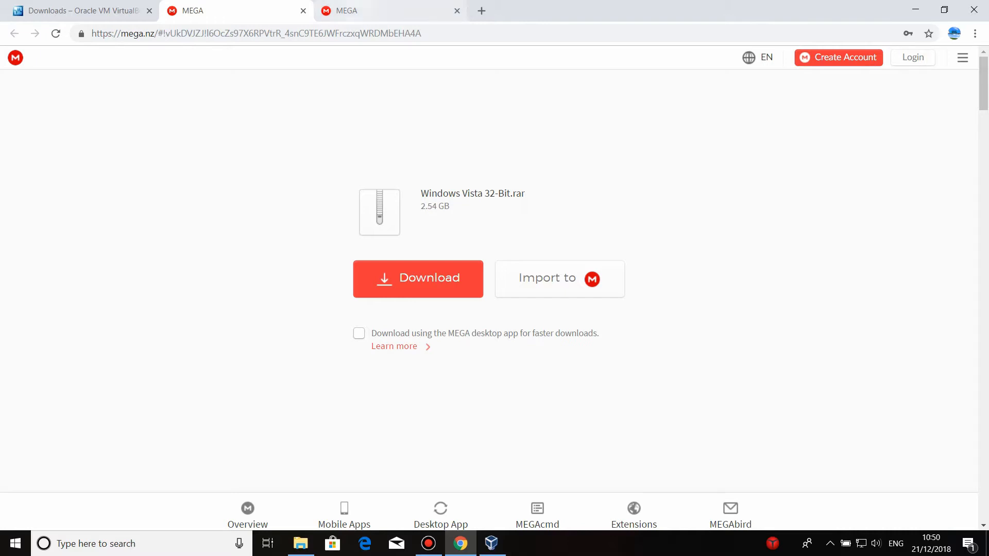
{"action": "left_click", "coordinate": [381, 11]}
{"action": "left_click", "coordinate": [246, 11]}
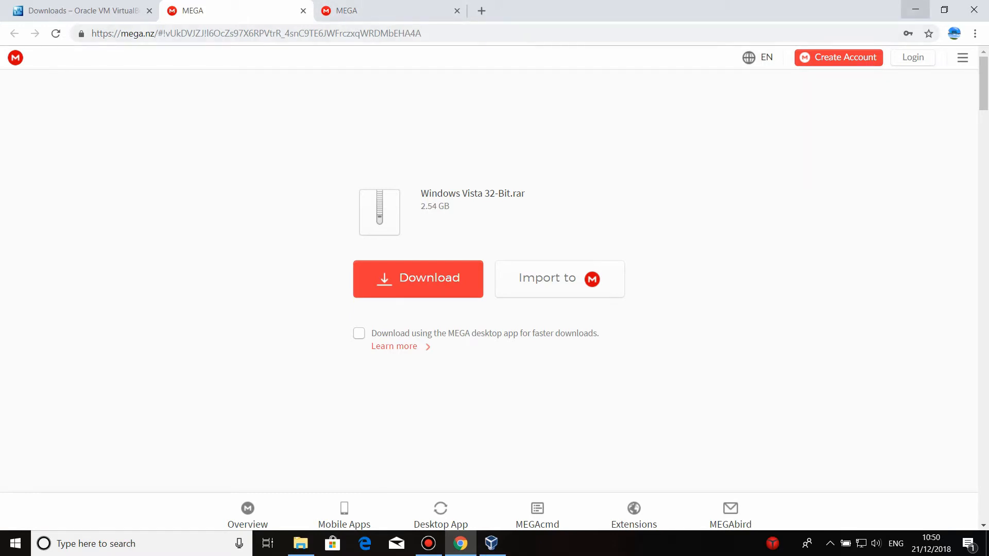
{"action": "left_click", "coordinate": [85, 10]}
{"action": "left_click", "coordinate": [232, 10]}
{"action": "left_click", "coordinate": [384, 10]}
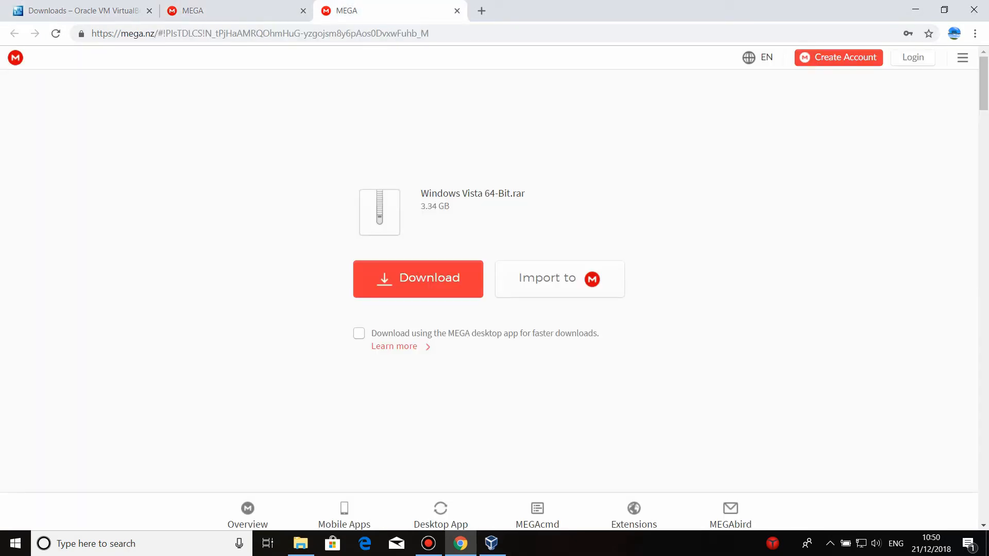
{"action": "left_click_drag", "start_coordinate": [483, 193], "coordinate": [525, 193]}
{"action": "left_click", "coordinate": [248, 10]}
{"action": "left_click", "coordinate": [525, 193]}
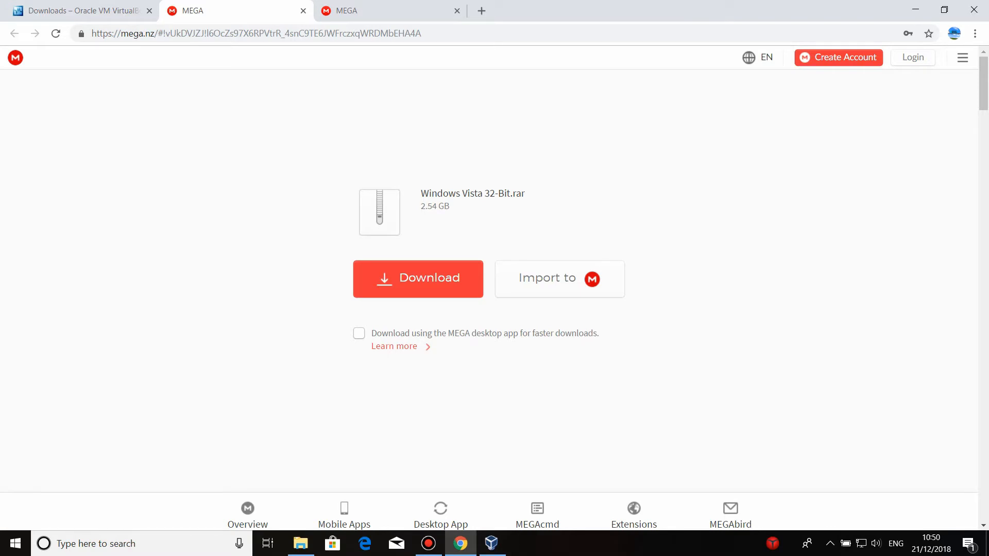
{"action": "left_click", "coordinate": [915, 9]}
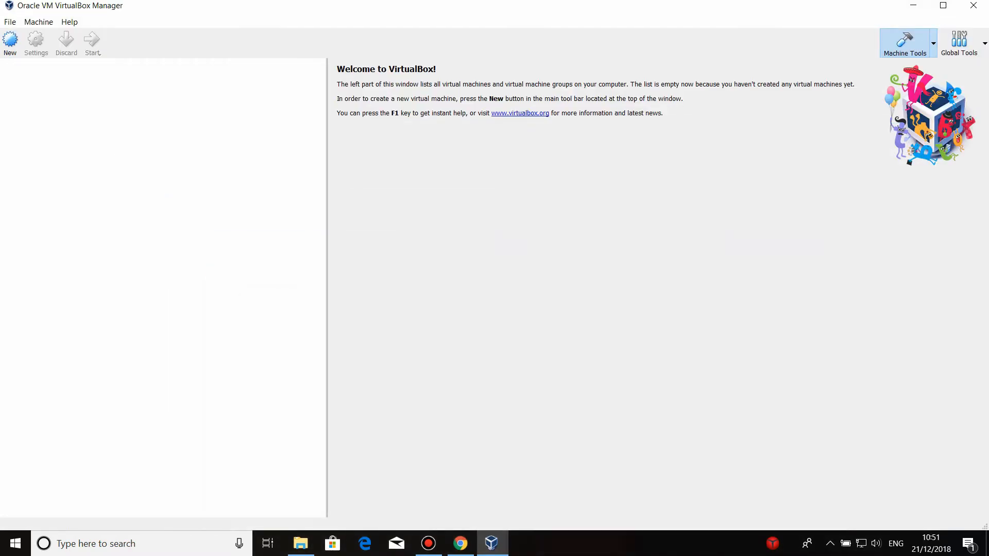
Start a new virtual machine named Windows Vista with type Microsoft Windows and version Windows Vista (64-bit)
{"action": "left_click", "coordinate": [10, 41]}
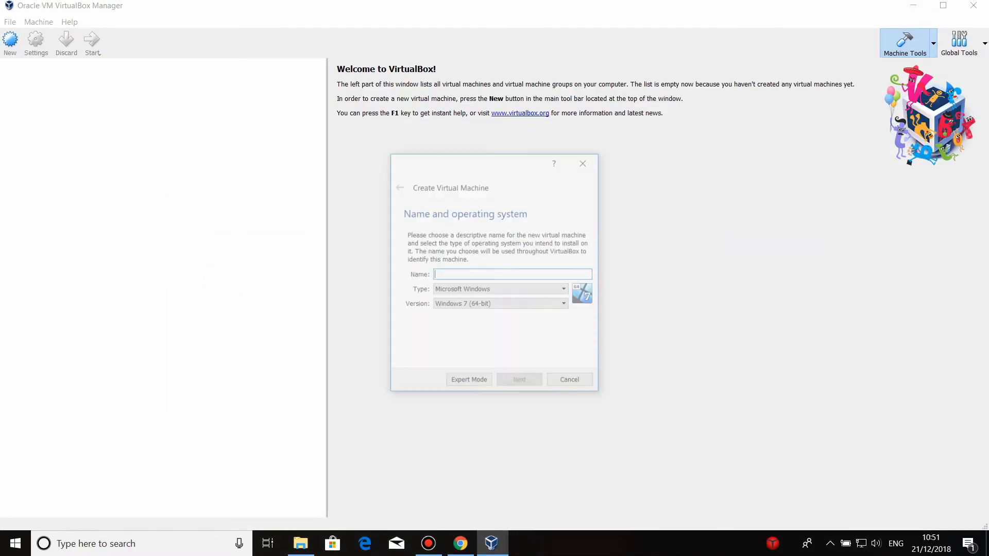
{"action": "type", "text": "Windows "}
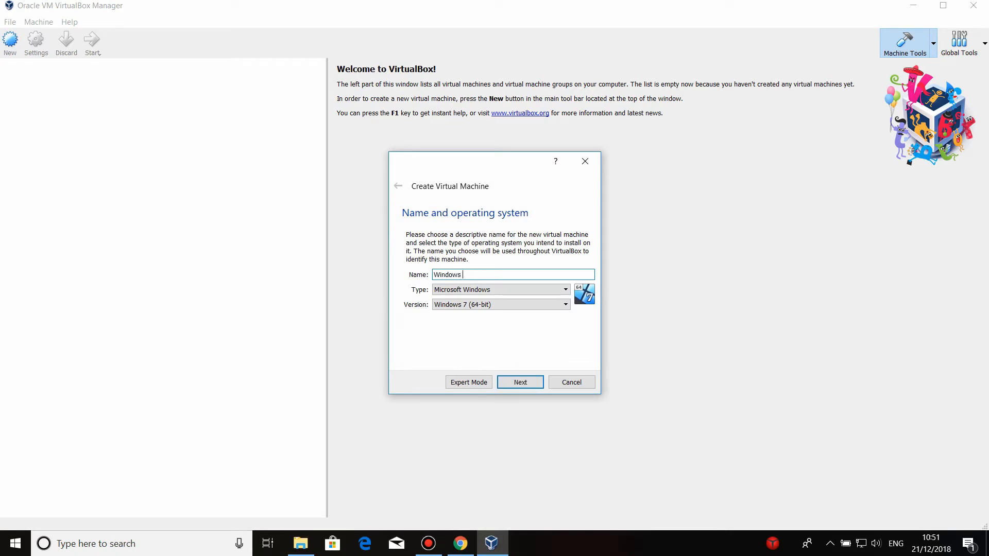
{"action": "type", "text": "Vista"}
{"action": "left_click", "coordinate": [525, 290]}
{"action": "left_click", "coordinate": [525, 298]}
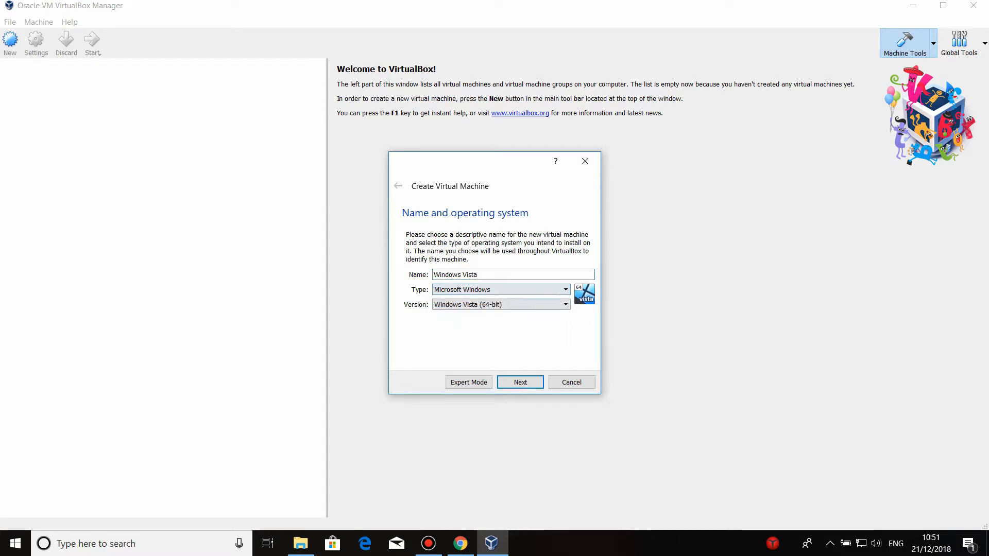
{"action": "left_click", "coordinate": [525, 304]}
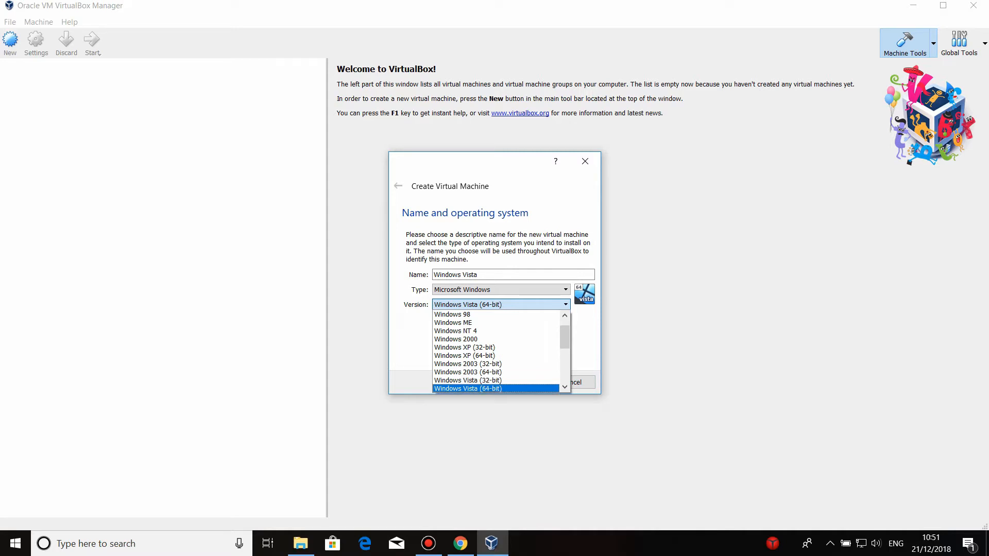
{"action": "left_click", "coordinate": [468, 389]}
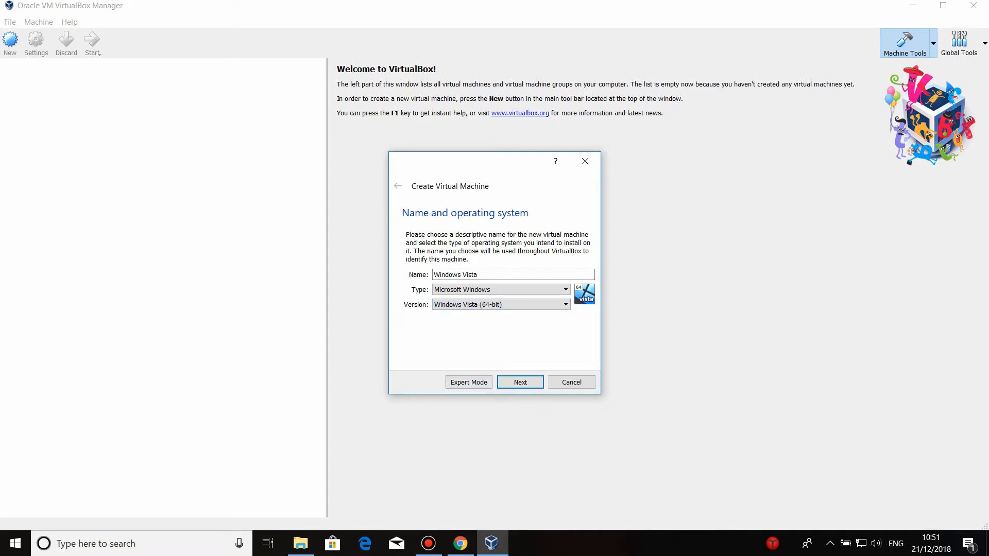
{"action": "key", "text": "Return"}
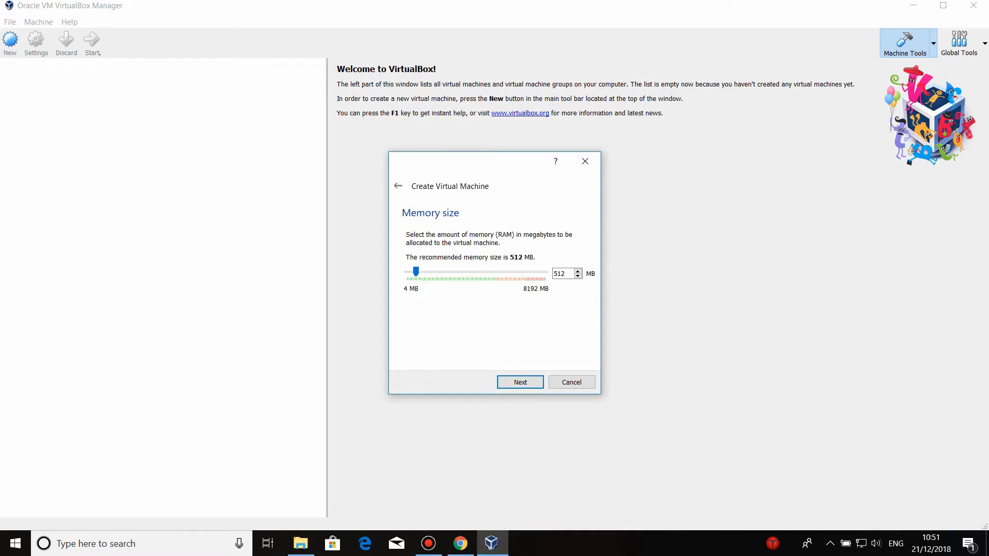
Increase the new virtual machine's memory size above the recommended 512 MB and accept it
{"action": "left_click_drag", "start_coordinate": [417, 271], "coordinate": [427, 271]}
{"action": "left_click_drag", "start_coordinate": [427, 272], "coordinate": [430, 271]}
{"action": "left_click_drag", "start_coordinate": [429, 271], "coordinate": [441, 271]}
{"action": "key", "text": "Return"}
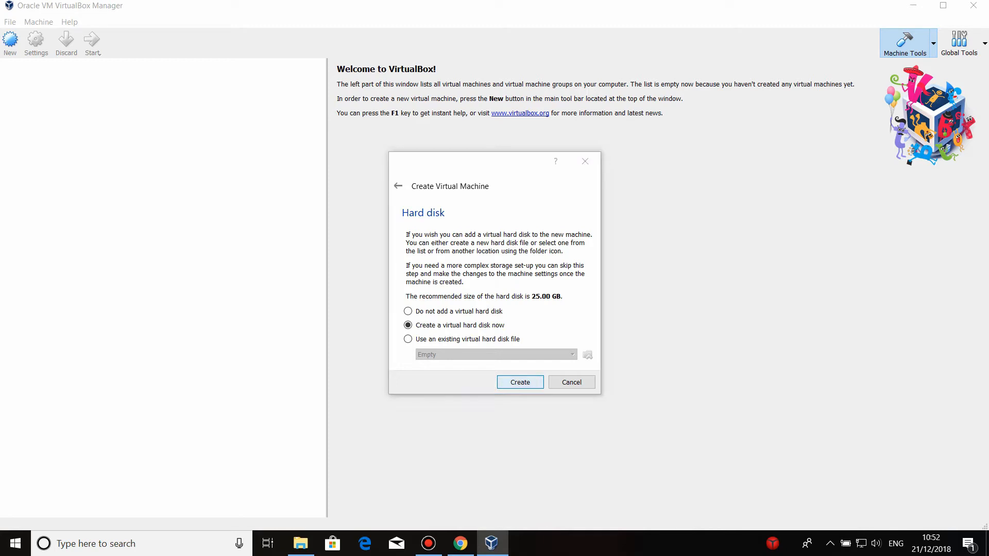
Create a dynamically allocated VDI virtual hard disk named Windows Vista for the new machine
{"action": "key", "text": "Return"}
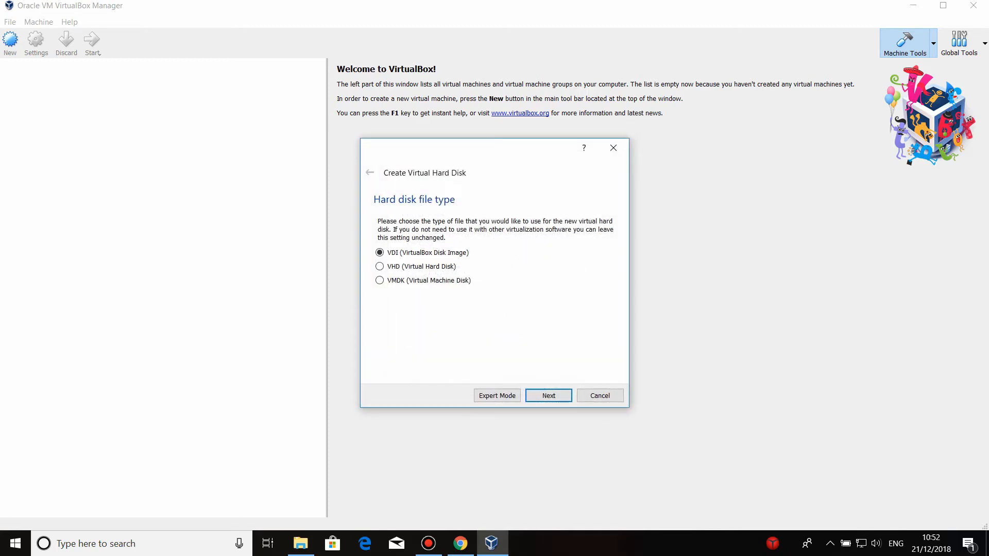
{"action": "key", "text": "Return"}
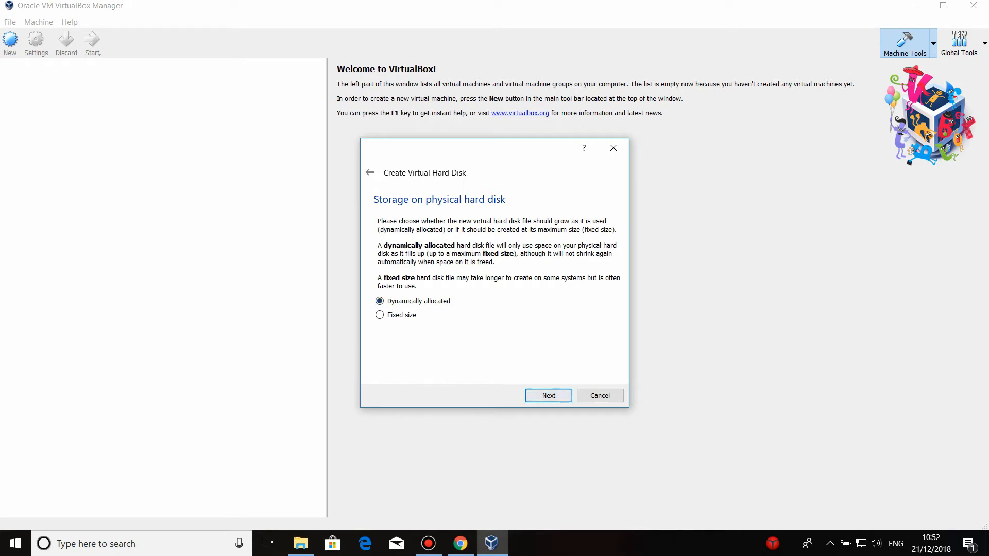
{"action": "key", "text": "Return"}
{"action": "key", "text": "Tab"}
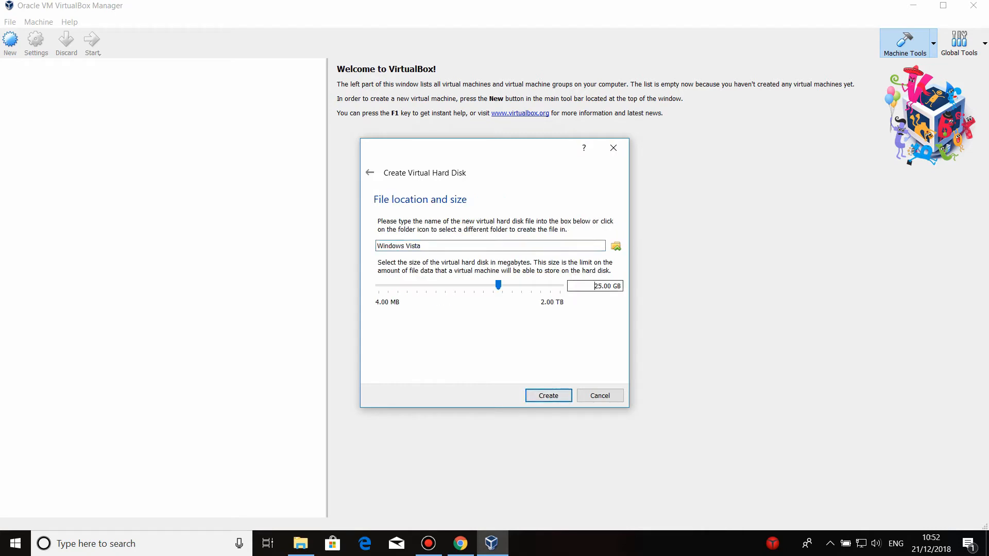
{"action": "left_click", "coordinate": [595, 286]}
{"action": "key", "text": "Return"}
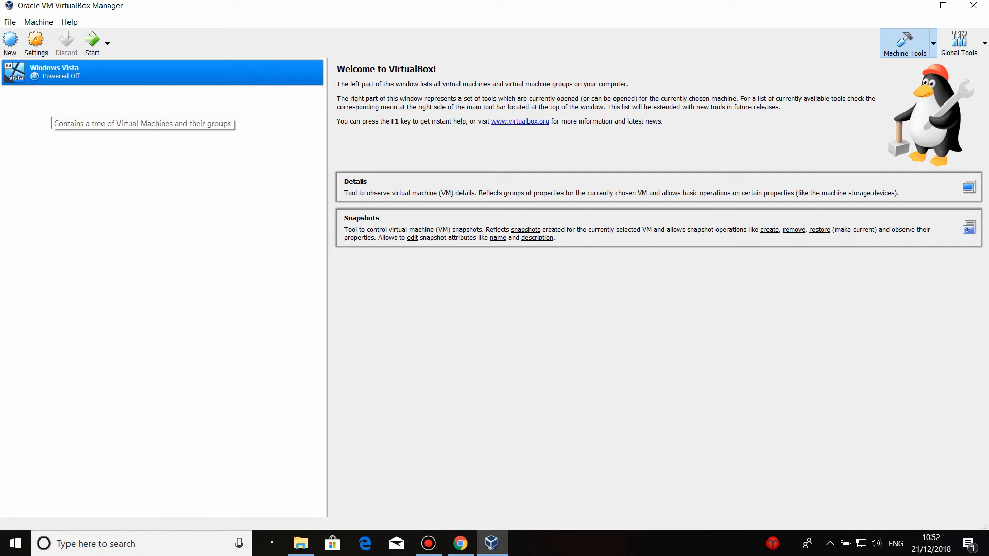
Open the storage settings of the Windows Vista virtual machine and select its empty optical drive
{"action": "left_click", "coordinate": [36, 44]}
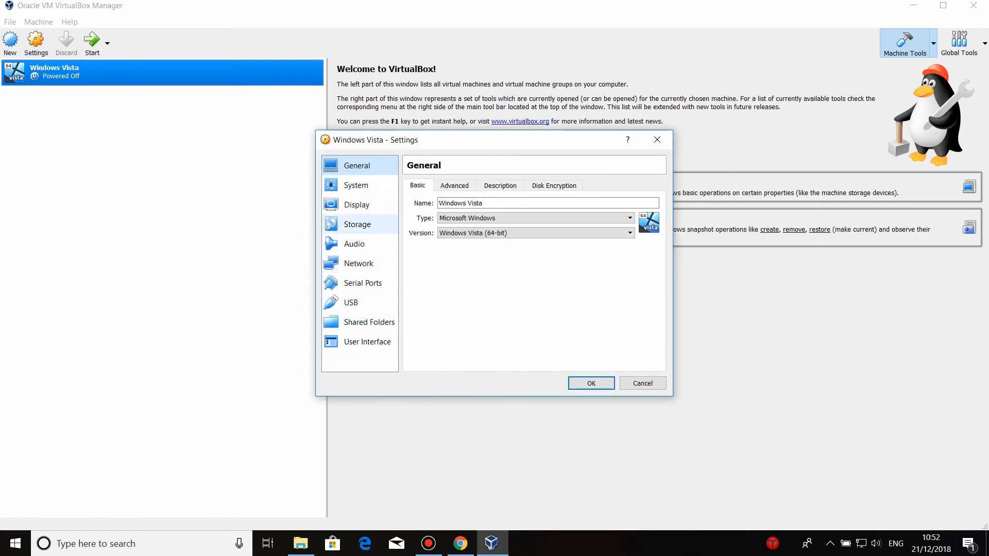
{"action": "left_click", "coordinate": [358, 224]}
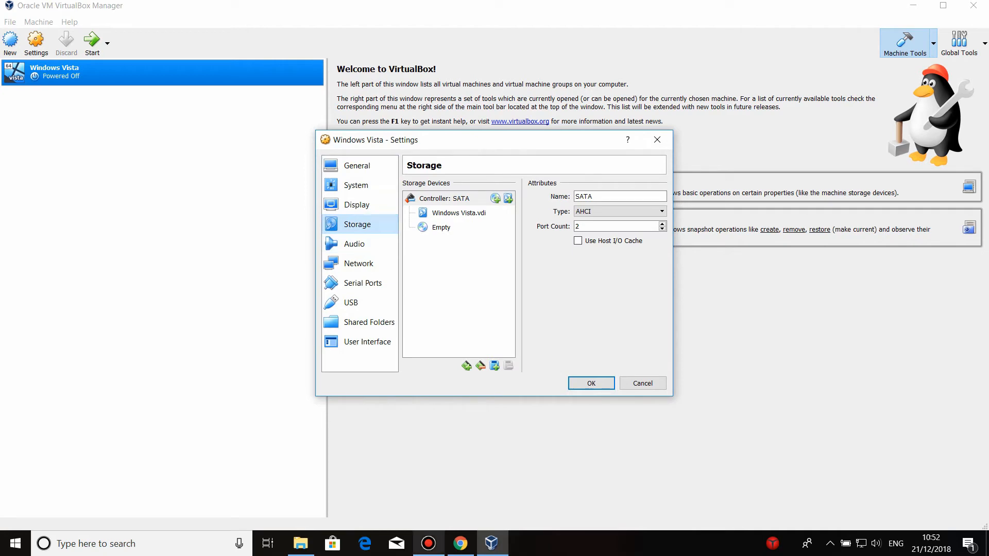
{"action": "left_click", "coordinate": [460, 544]}
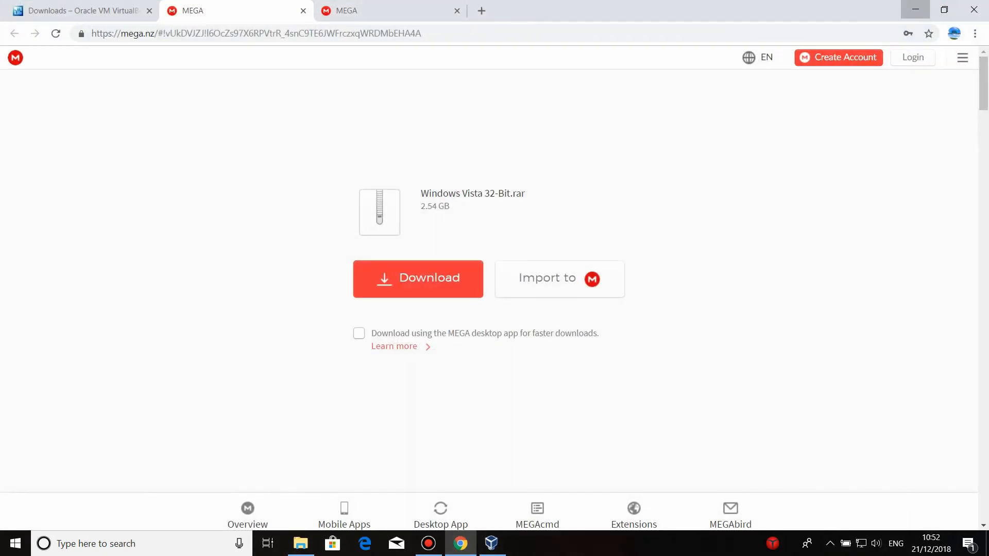
{"action": "left_click", "coordinate": [916, 9]}
{"action": "left_click", "coordinate": [356, 186]}
{"action": "left_click", "coordinate": [357, 224]}
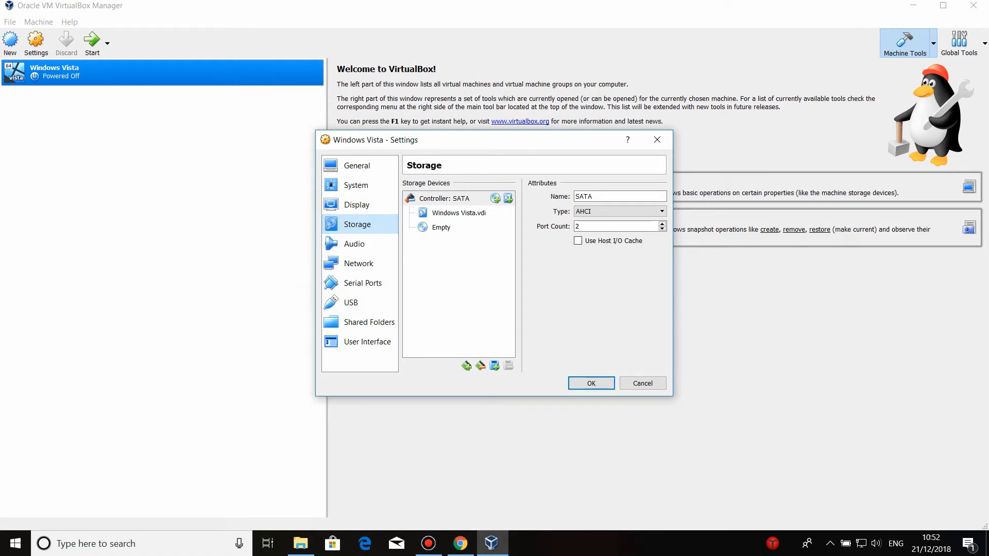
{"action": "left_click", "coordinate": [441, 228]}
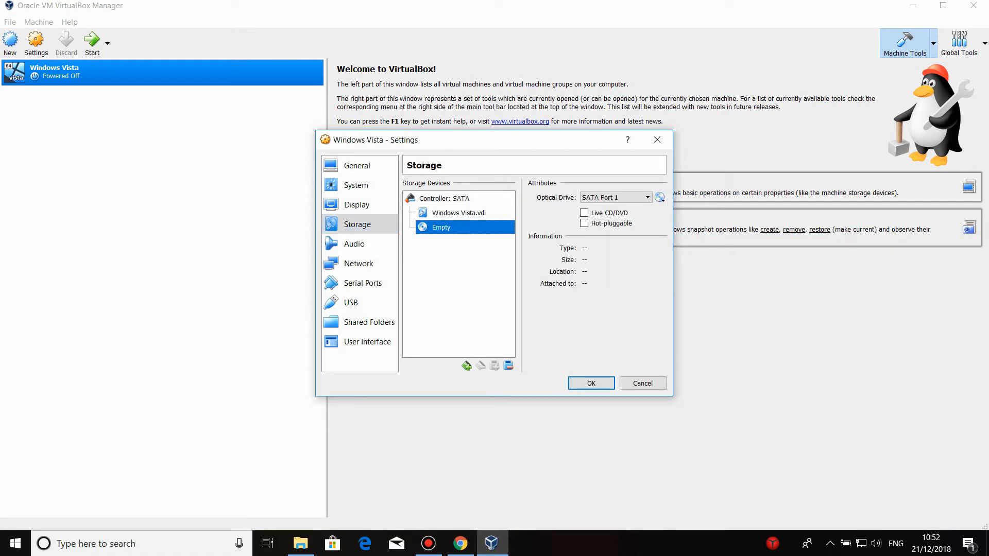
{"action": "left_click", "coordinate": [660, 197]}
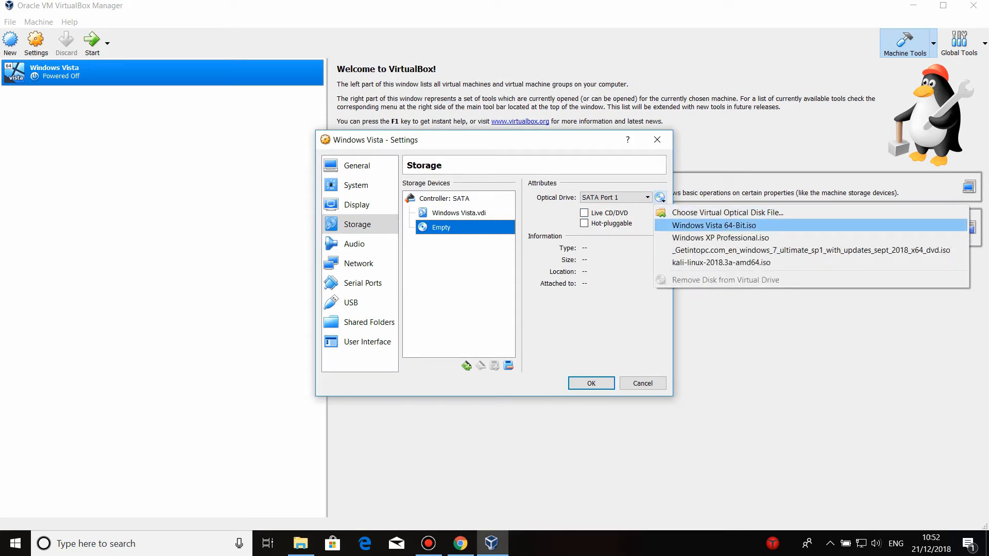
{"action": "left_click", "coordinate": [721, 212]}
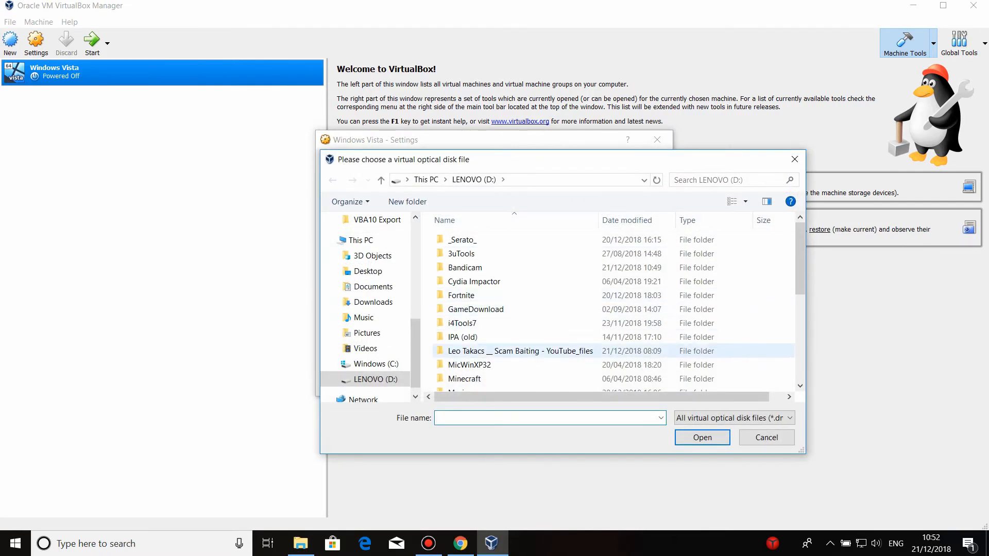
{"action": "scroll", "coordinate": [515, 356], "scroll_direction": "down", "scroll_amount": 5}
{"action": "left_click", "coordinate": [767, 438]}
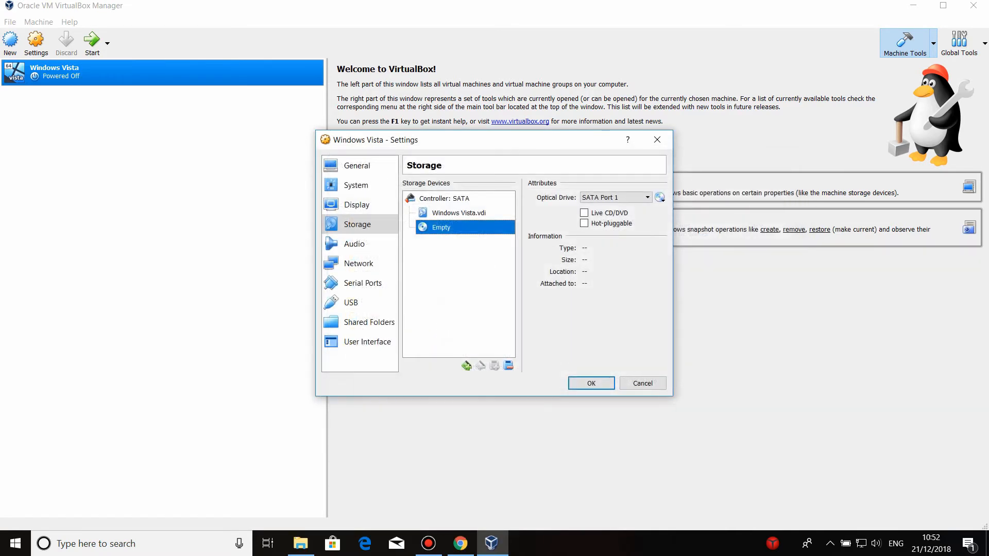
Load Windows Vista 64-Bit.iso into the virtual machine's empty optical drive and save the storage settings
{"action": "left_click", "coordinate": [660, 198]}
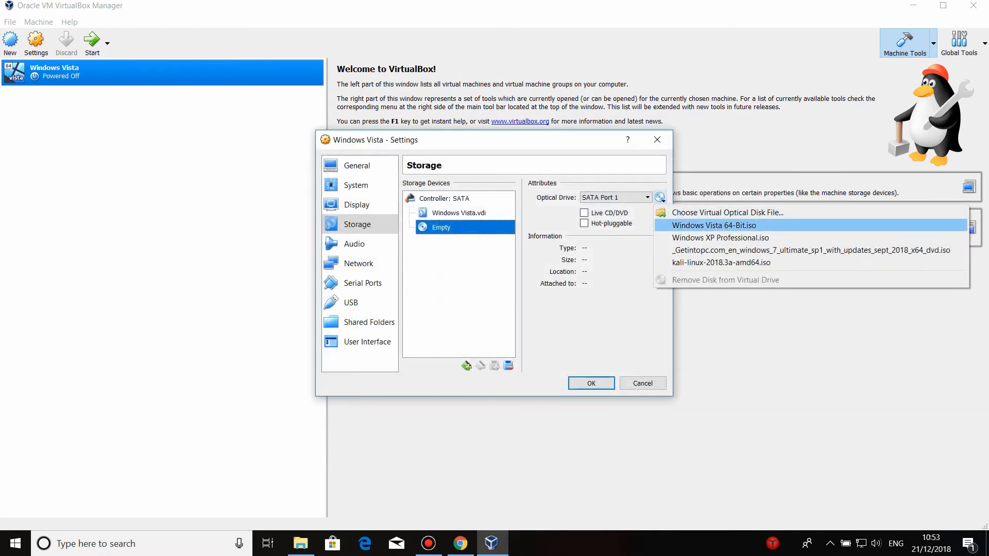
{"action": "left_click", "coordinate": [714, 225]}
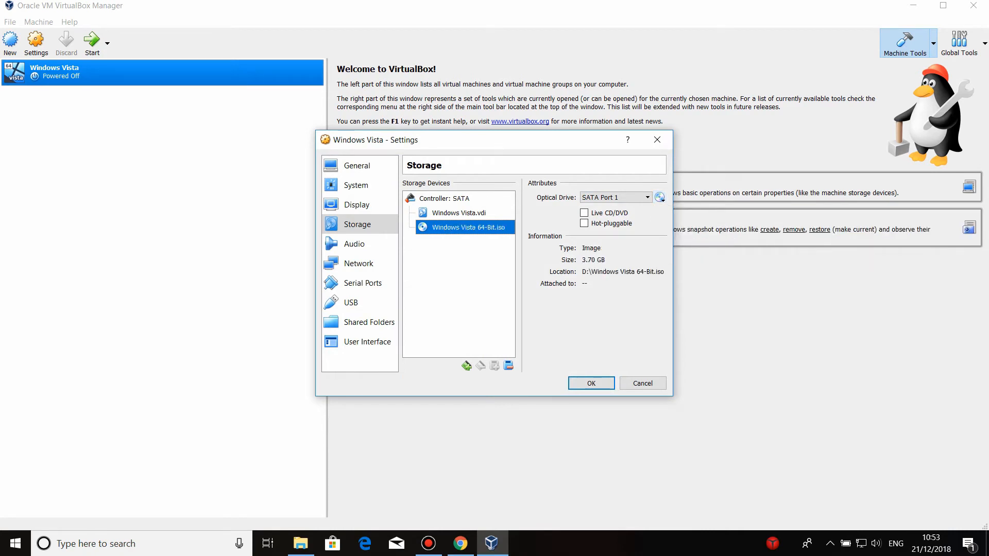
{"action": "left_click", "coordinate": [623, 272]}
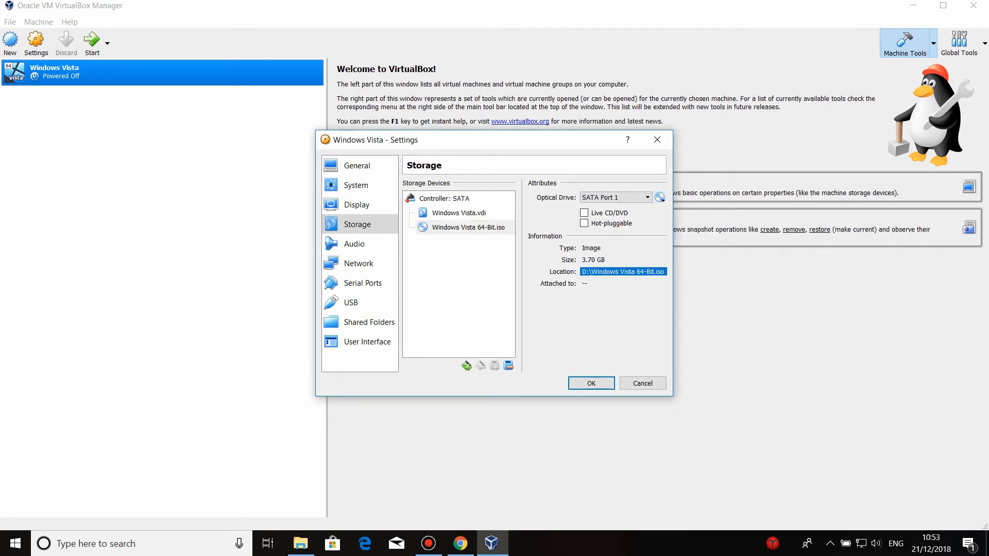
{"action": "left_click", "coordinate": [591, 384]}
Start the Windows Vista virtual machine and begin the installation with English, English (United States) format and US keyboard
{"action": "left_click", "coordinate": [92, 42]}
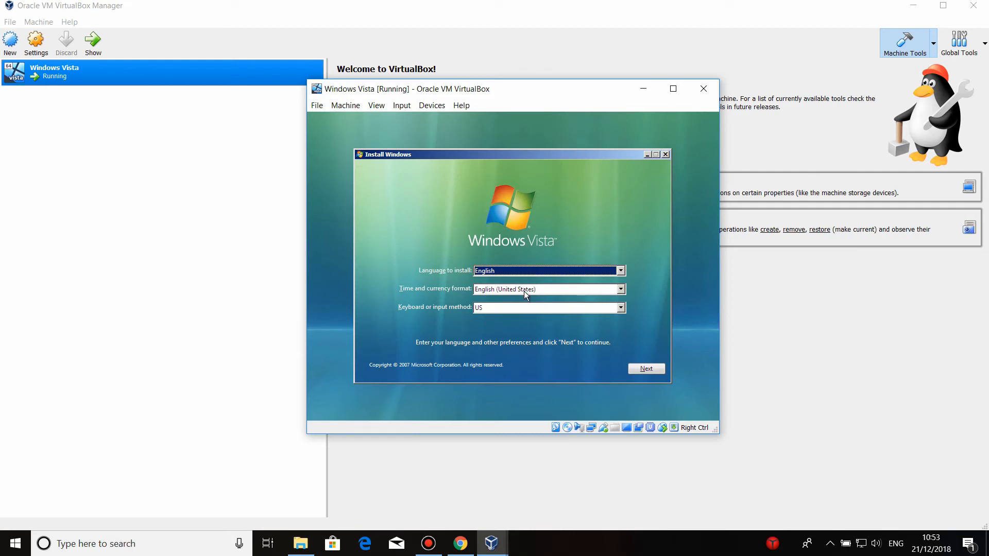
{"action": "left_click_drag", "start_coordinate": [575, 160], "coordinate": [567, 139]}
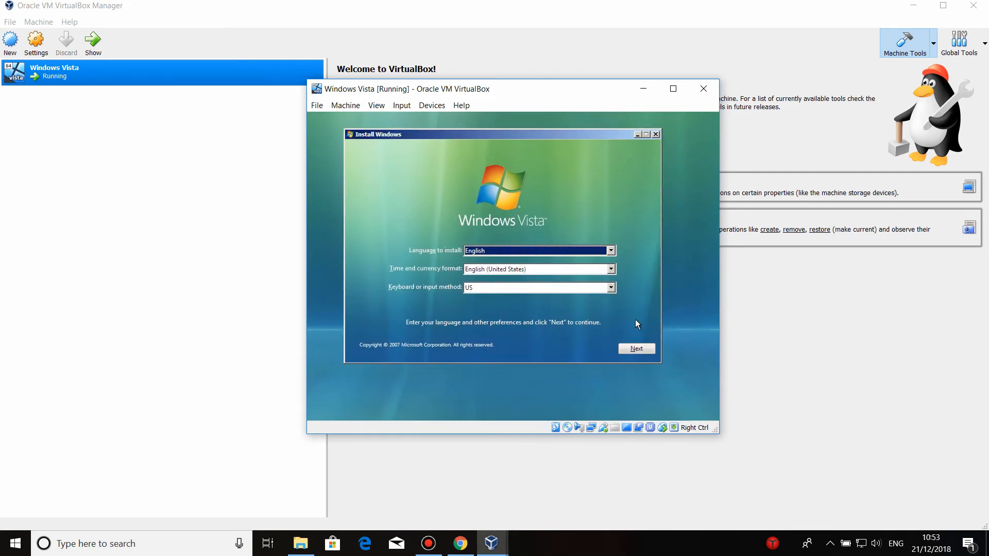
{"action": "left_click", "coordinate": [639, 348]}
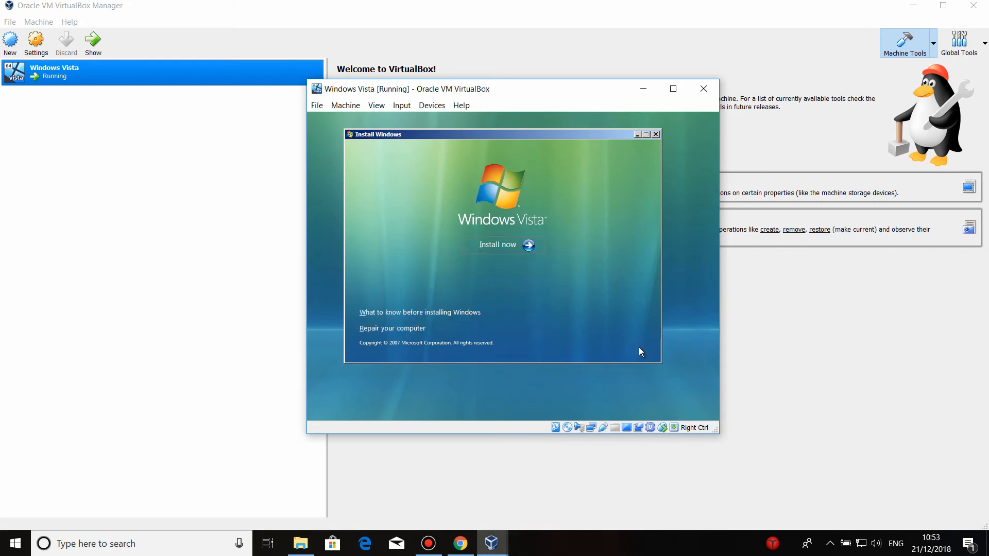
{"action": "left_click", "coordinate": [531, 247]}
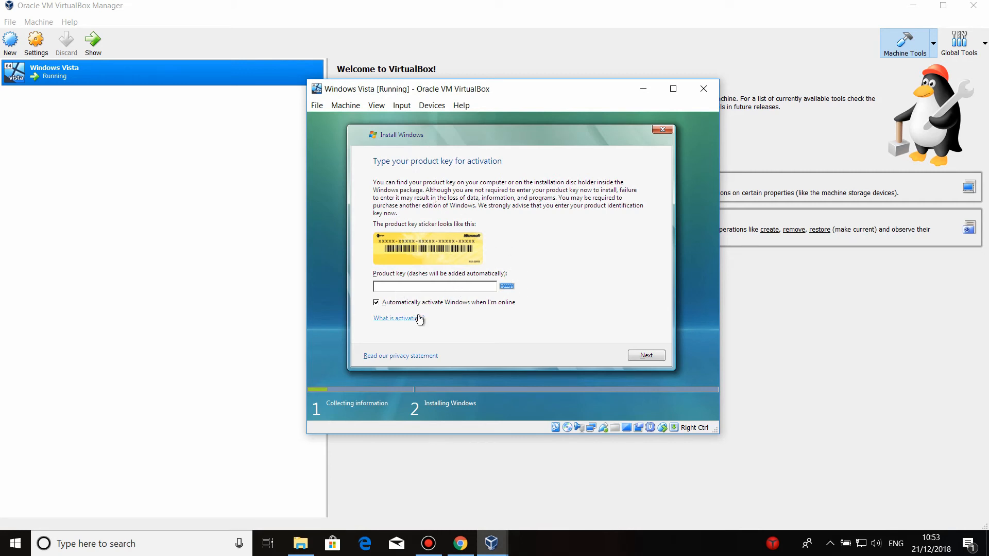
Skip the product key and continue with Windows Vista Ultimate confirmed as the purchased edition
{"action": "left_click", "coordinate": [653, 357]}
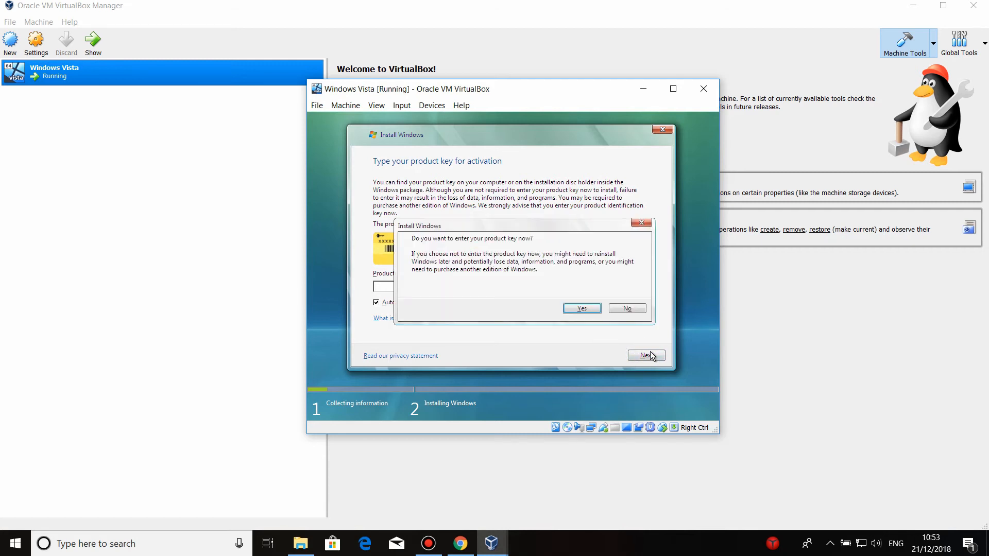
{"action": "left_click", "coordinate": [618, 311]}
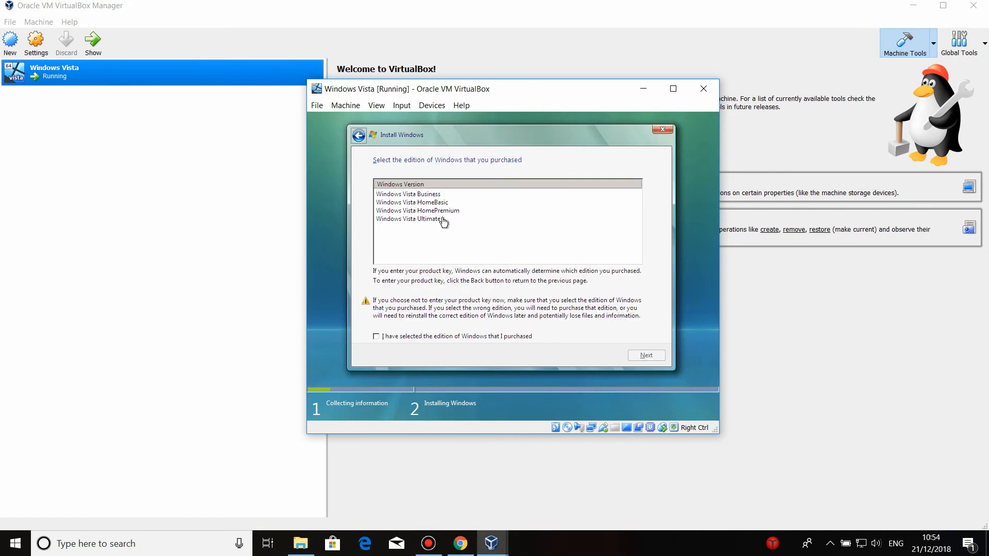
{"action": "left_click", "coordinate": [420, 194]}
{"action": "left_click", "coordinate": [426, 211]}
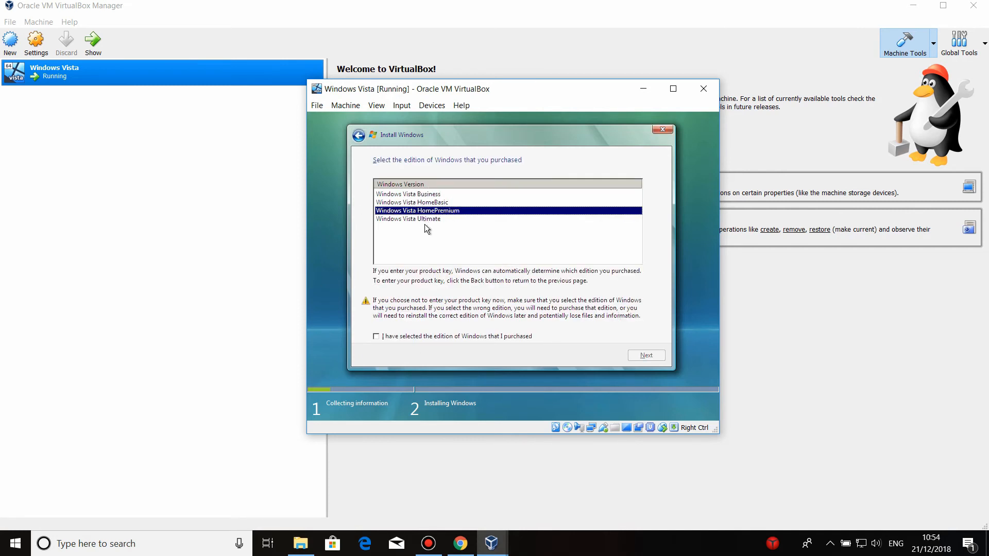
{"action": "left_click", "coordinate": [424, 220]}
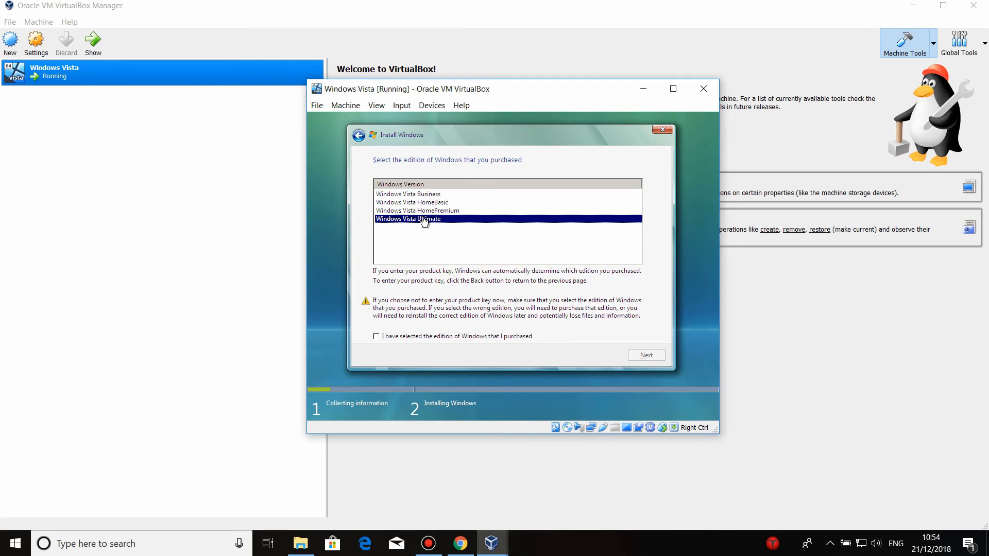
{"action": "left_click", "coordinate": [437, 195]}
{"action": "left_click", "coordinate": [443, 220]}
{"action": "left_click", "coordinate": [376, 337]}
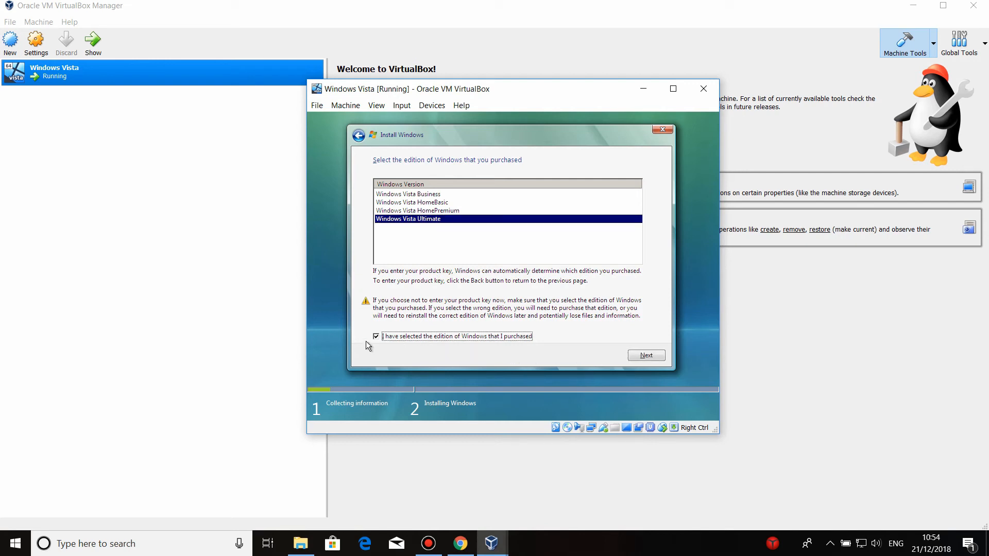
{"action": "left_click", "coordinate": [641, 359]}
{"action": "left_click", "coordinate": [417, 332]}
{"action": "left_click", "coordinate": [644, 357]}
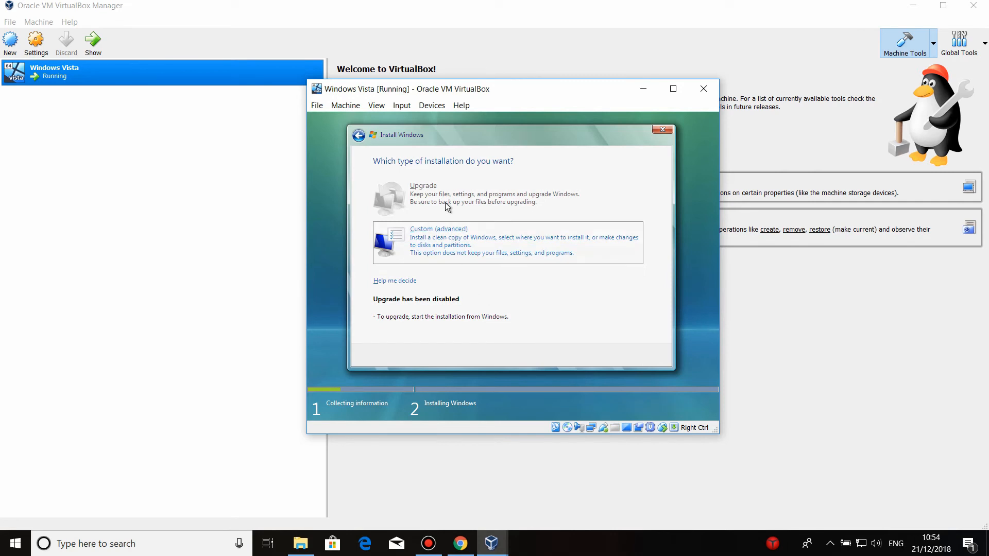
Choose the Custom (advanced) installation and install Windows on the Disk 0 unallocated space
{"action": "left_click", "coordinate": [450, 262]}
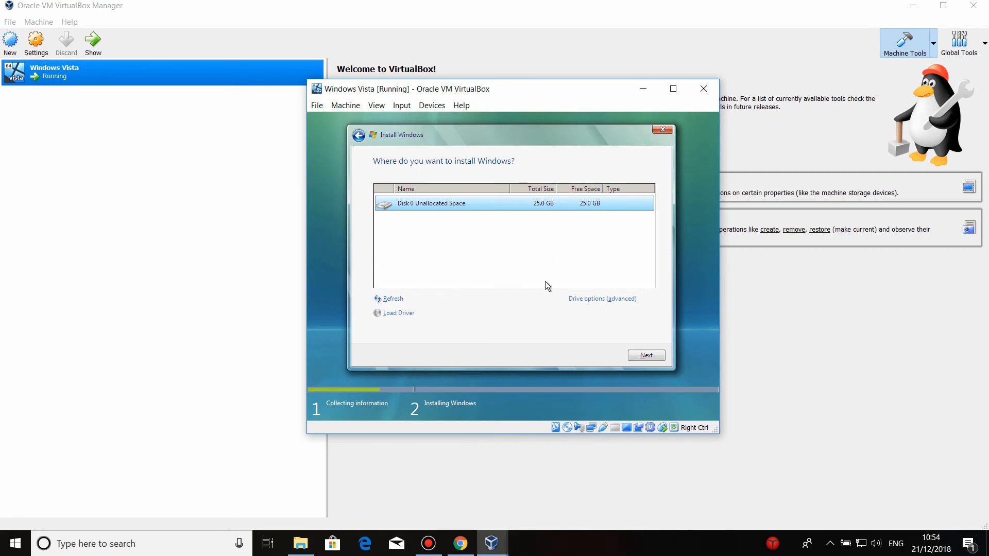
{"action": "left_click", "coordinate": [639, 356]}
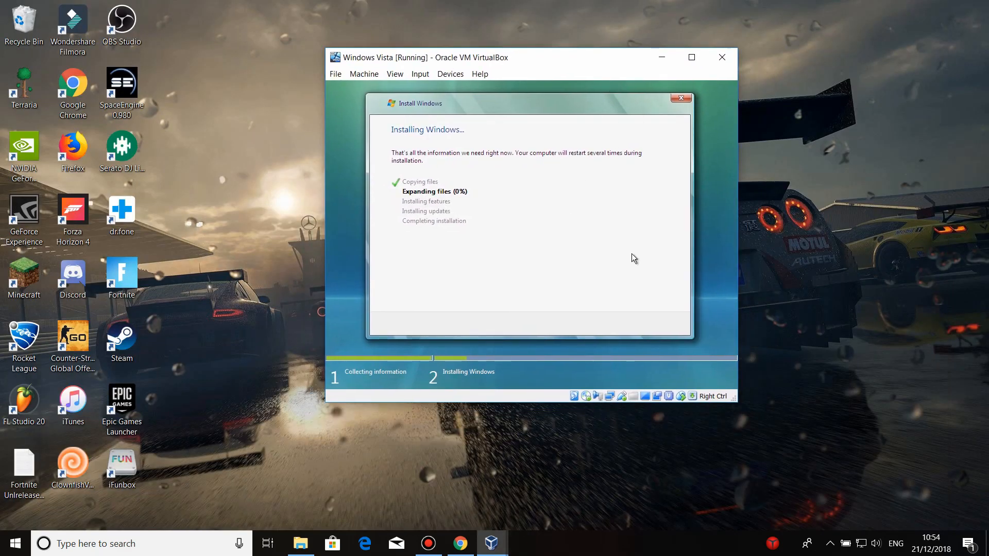
Switch the virtual machine window to full-screen mode and return it to windowed mode, trying this twice
{"action": "left_click", "coordinate": [395, 74]}
{"action": "left_click", "coordinate": [438, 82]}
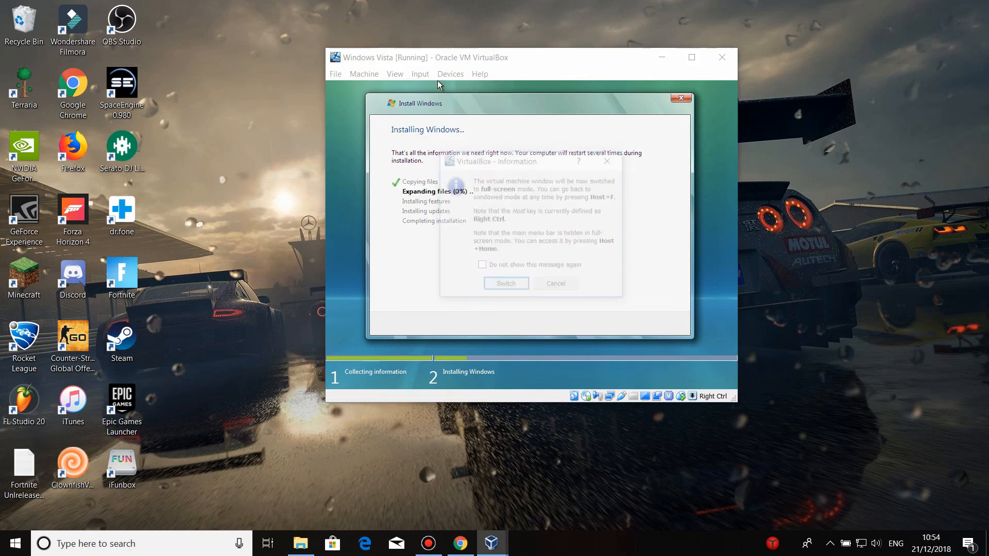
{"action": "left_click", "coordinate": [506, 283]}
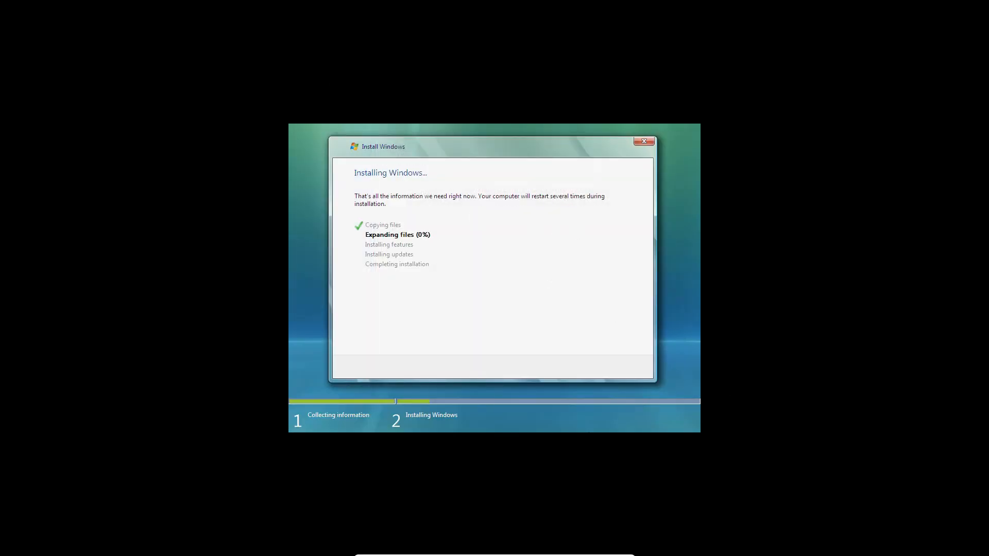
{"action": "left_click", "coordinate": [615, 550]}
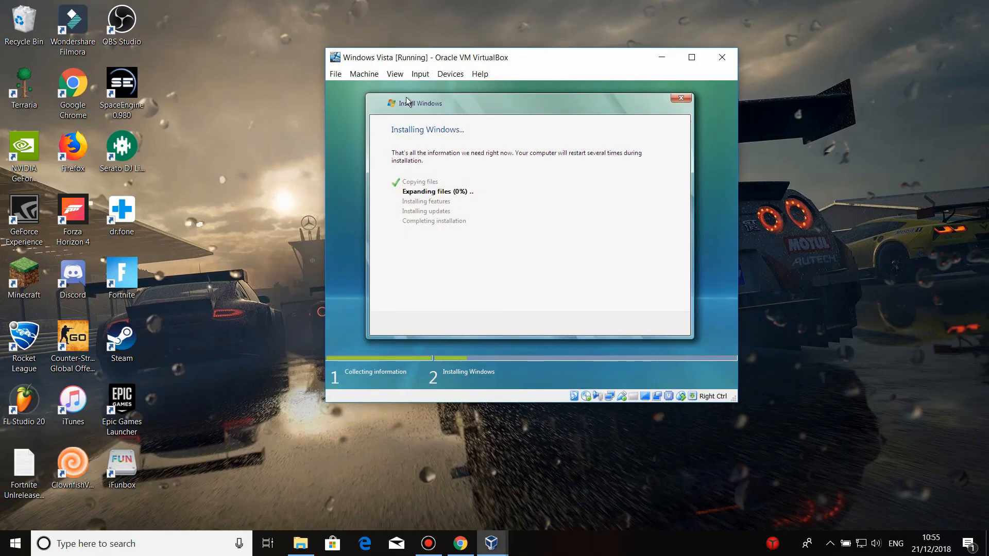
{"action": "left_click", "coordinate": [420, 74]}
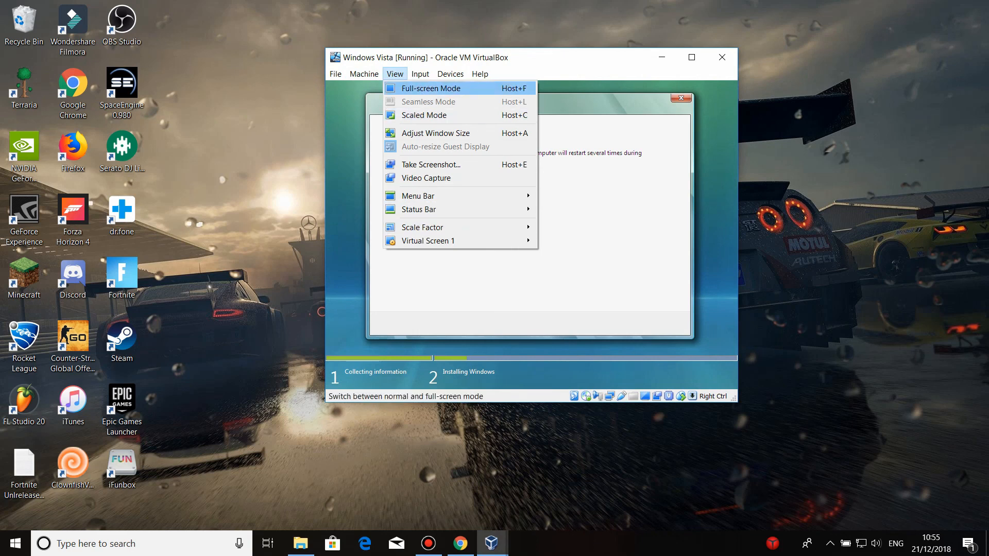
{"action": "left_click", "coordinate": [524, 287]}
{"action": "left_click", "coordinate": [388, 79]}
{"action": "left_click", "coordinate": [417, 88]}
{"action": "left_click", "coordinate": [500, 287]}
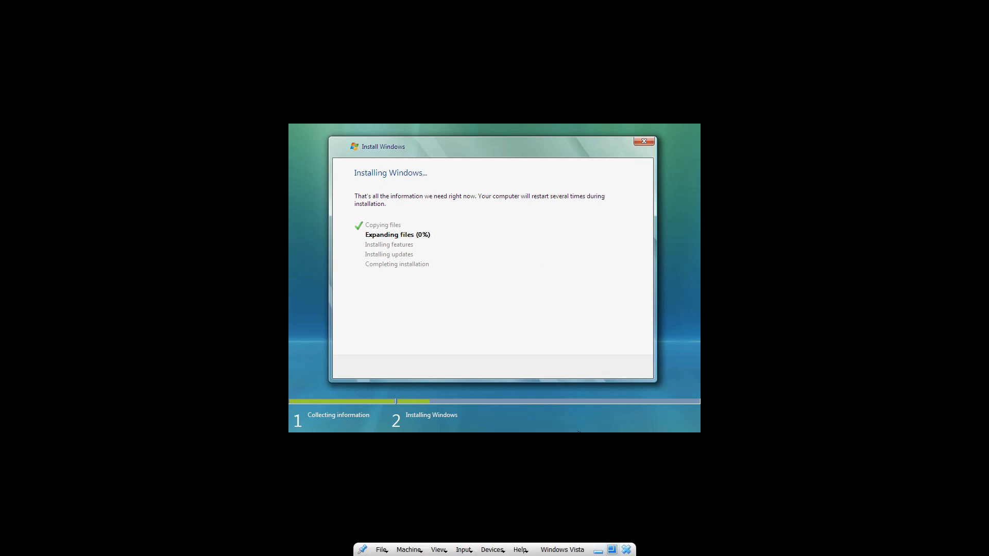
{"action": "left_click", "coordinate": [599, 547]}
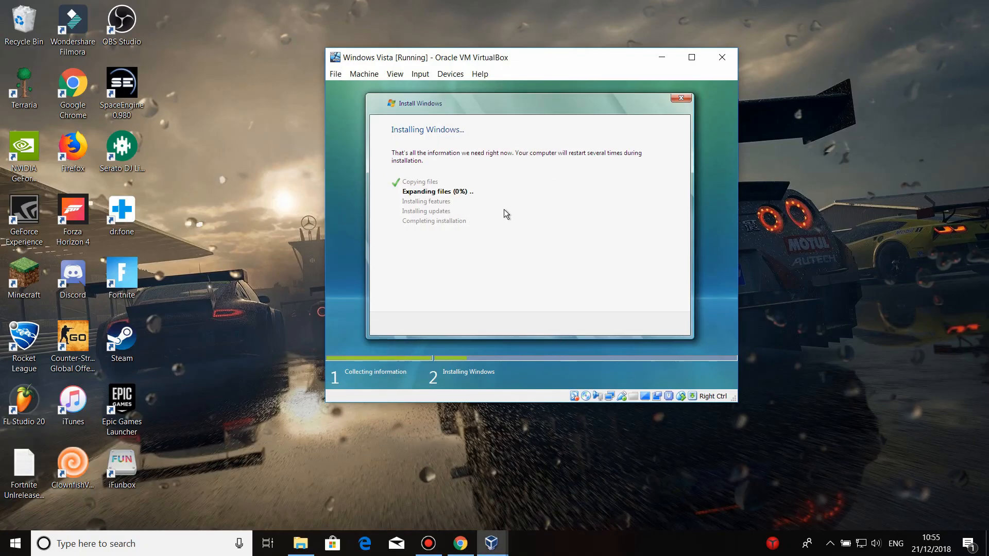